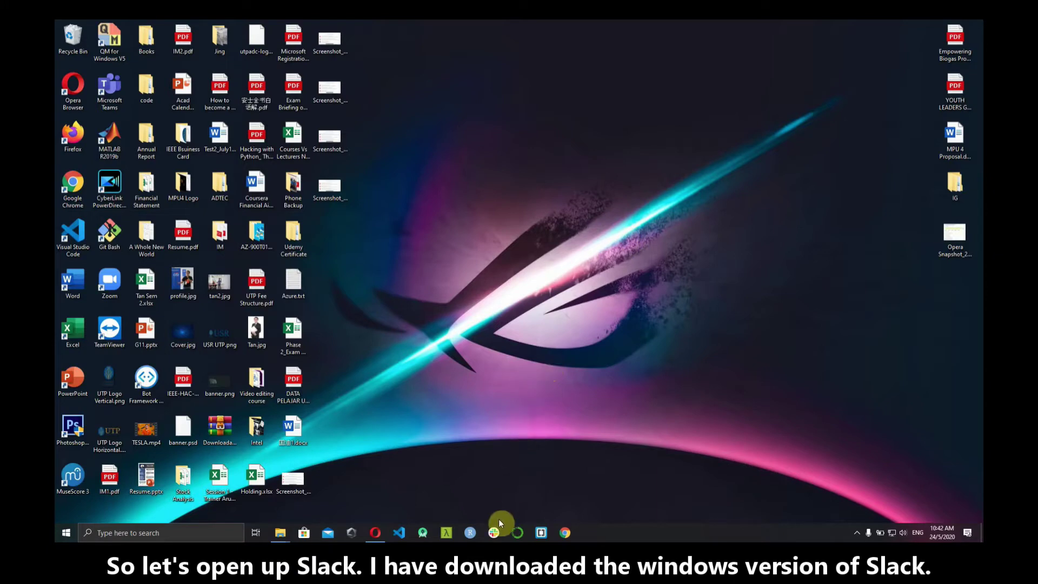
- Switch to Slack and view your own profile in the DPhi-Data Science Bootcamp workspace
click(495, 532)
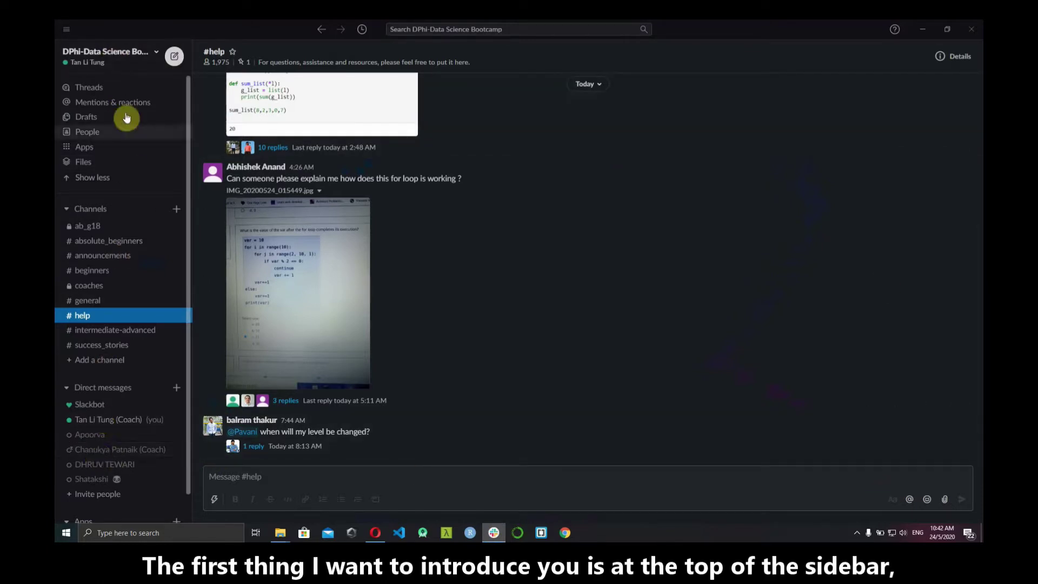
click(144, 51)
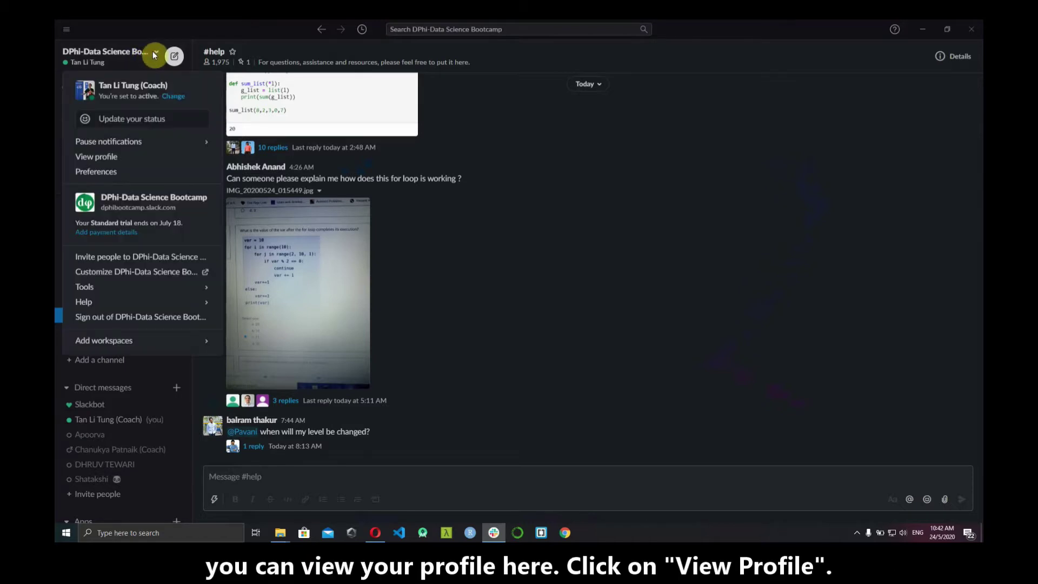
click(116, 157)
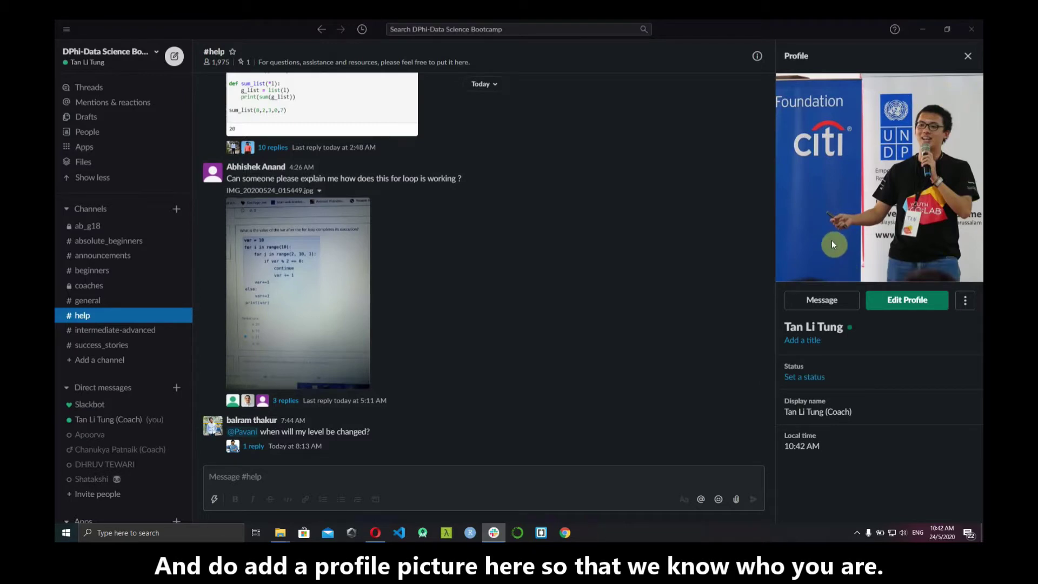
- Change the suffix of the profile's display name to "(Learner)", save the changes and close the profile
click(922, 299)
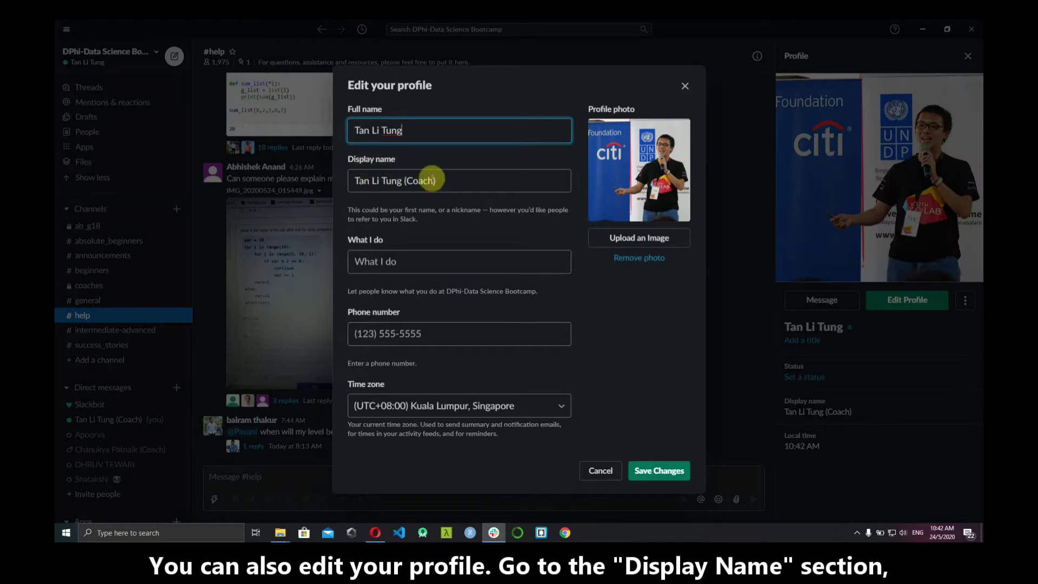
click(427, 180)
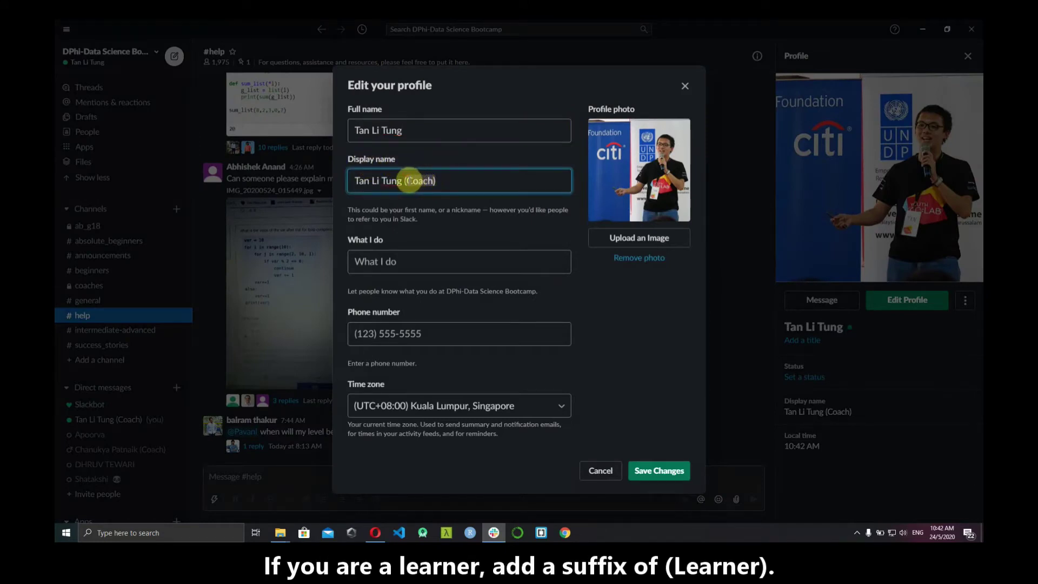
text(Lean)
key(BackSpace)
text(rner))
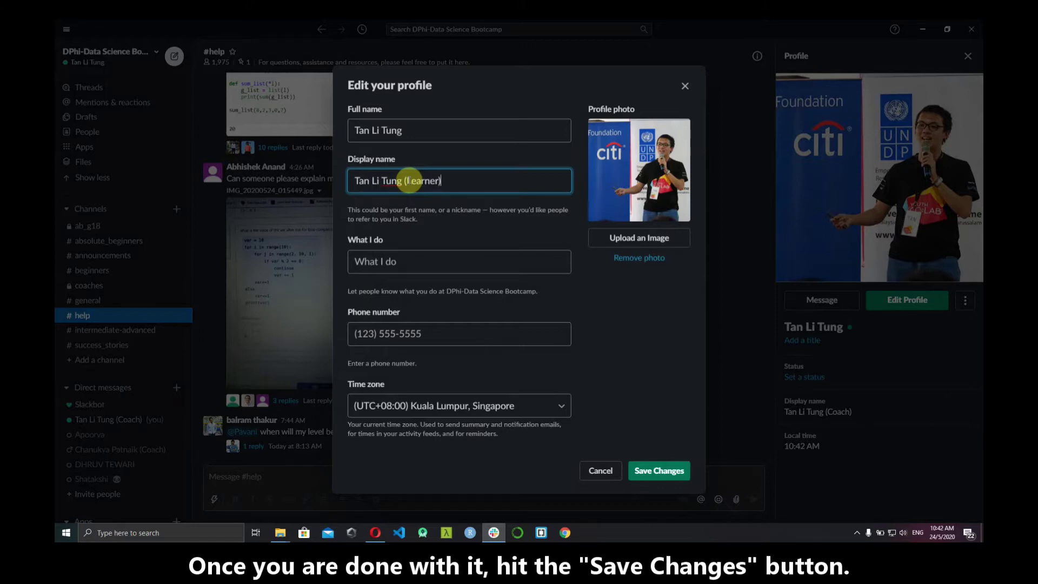
click(650, 474)
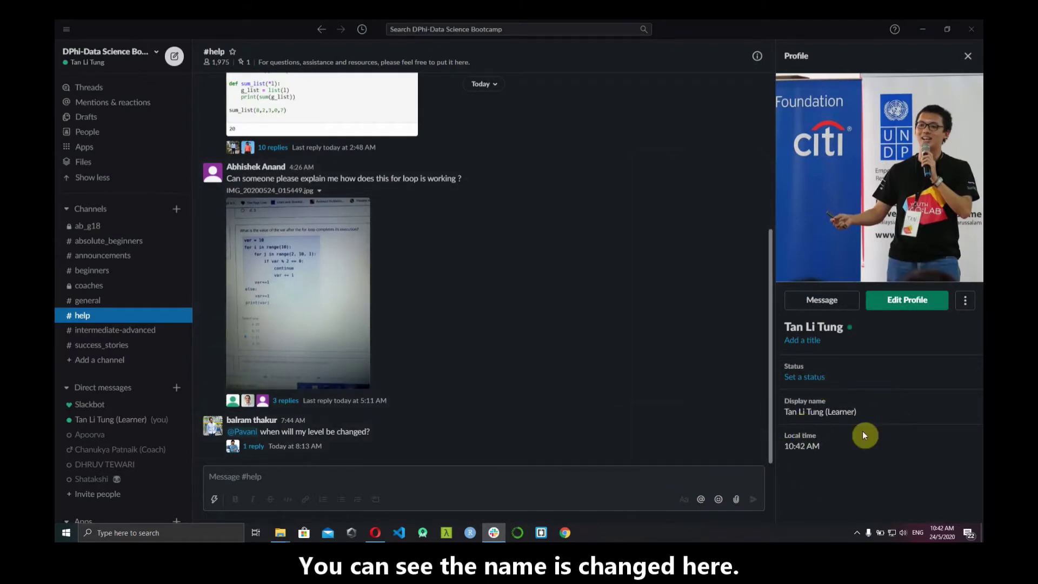
click(968, 56)
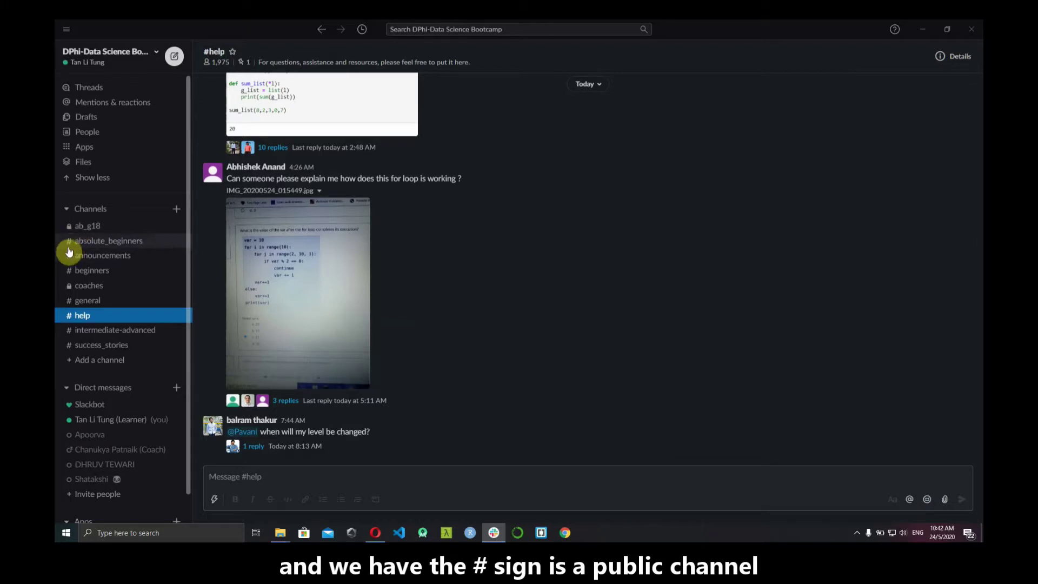
- Look through the announcements, beginners, intermediate-advanced, general, help and success_stories channels in turn
click(107, 258)
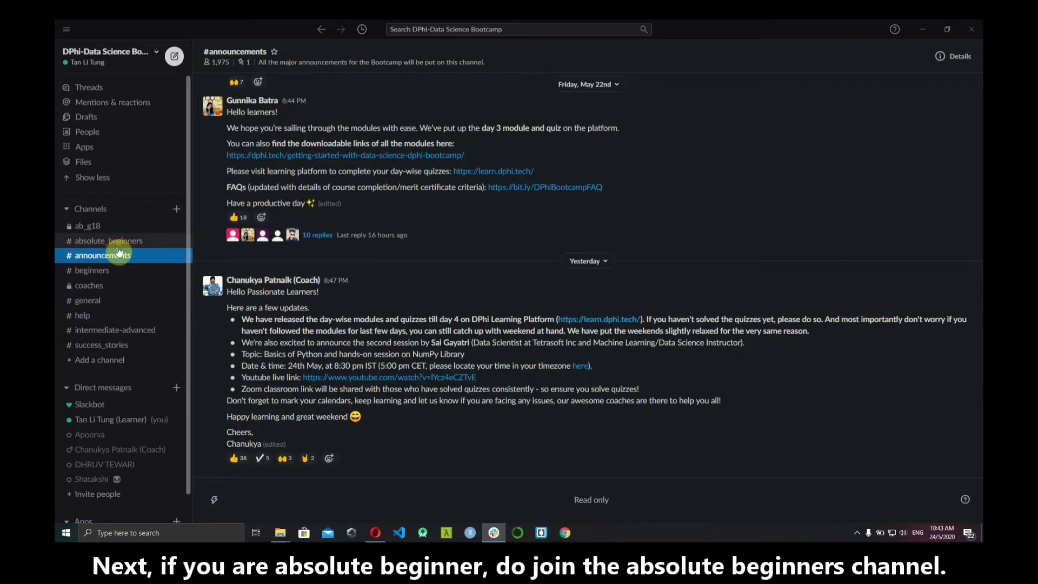
click(87, 271)
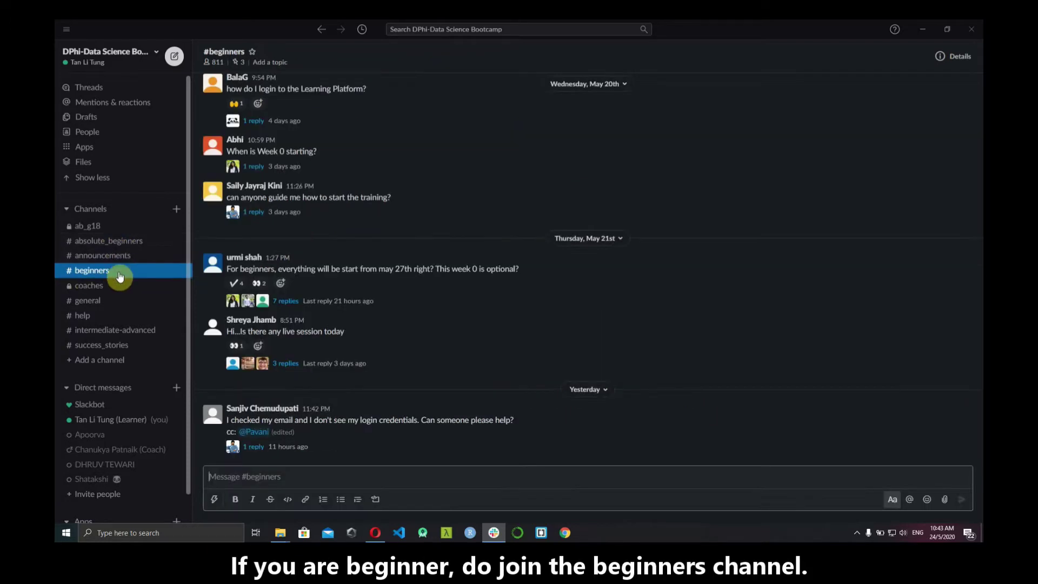
click(119, 335)
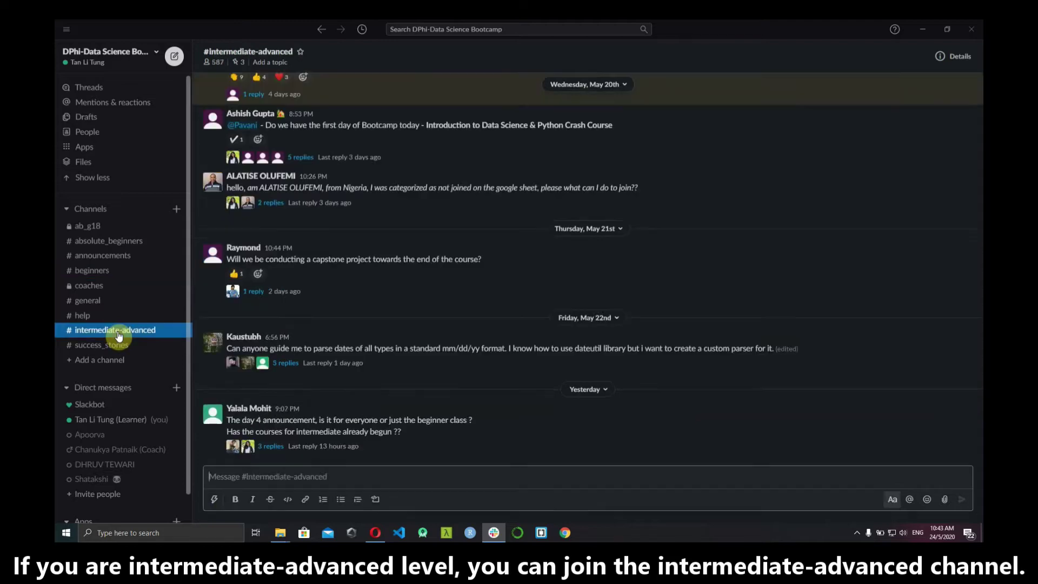
click(82, 304)
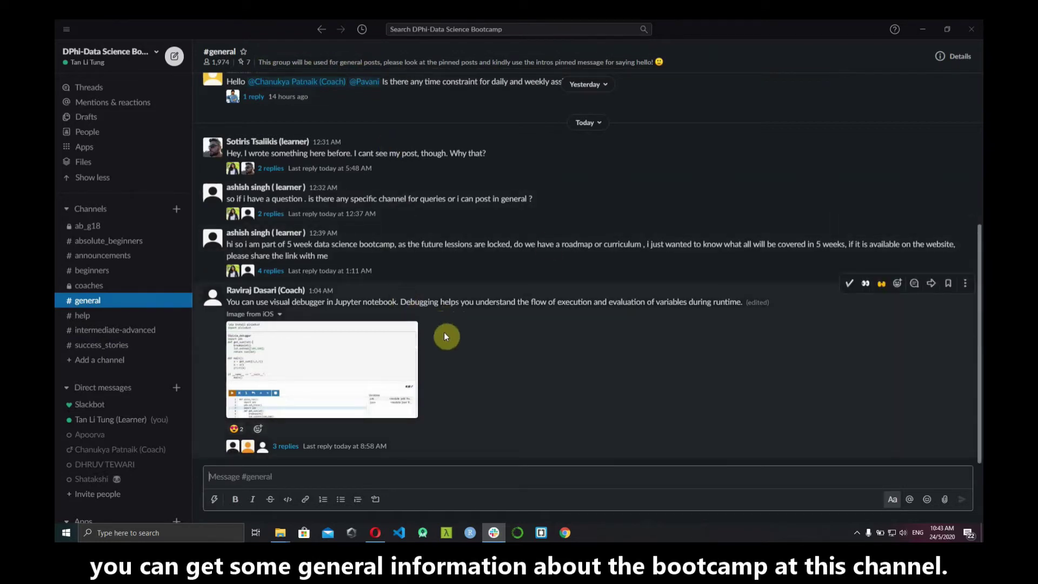
click(99, 319)
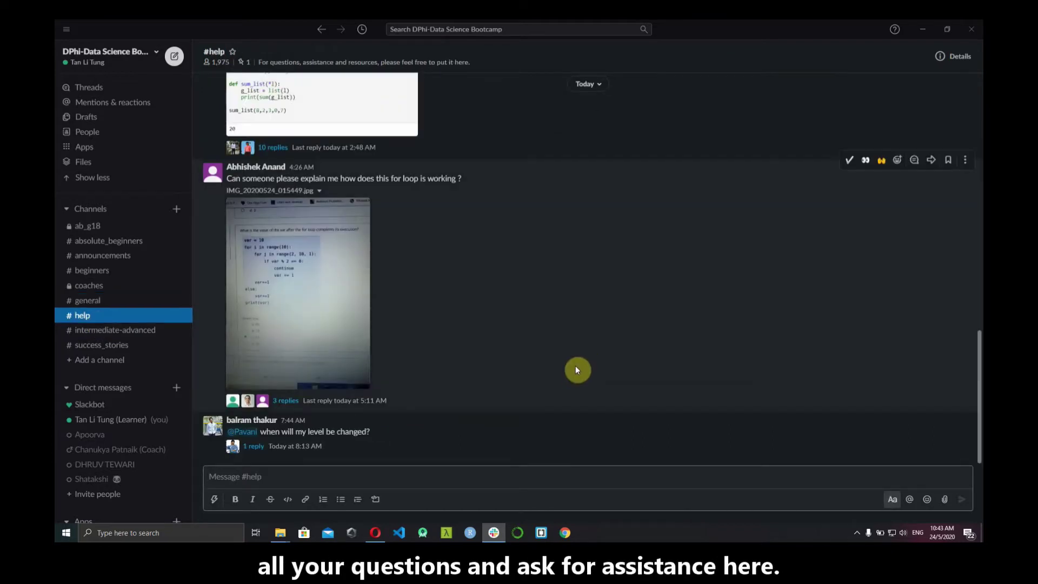
click(98, 346)
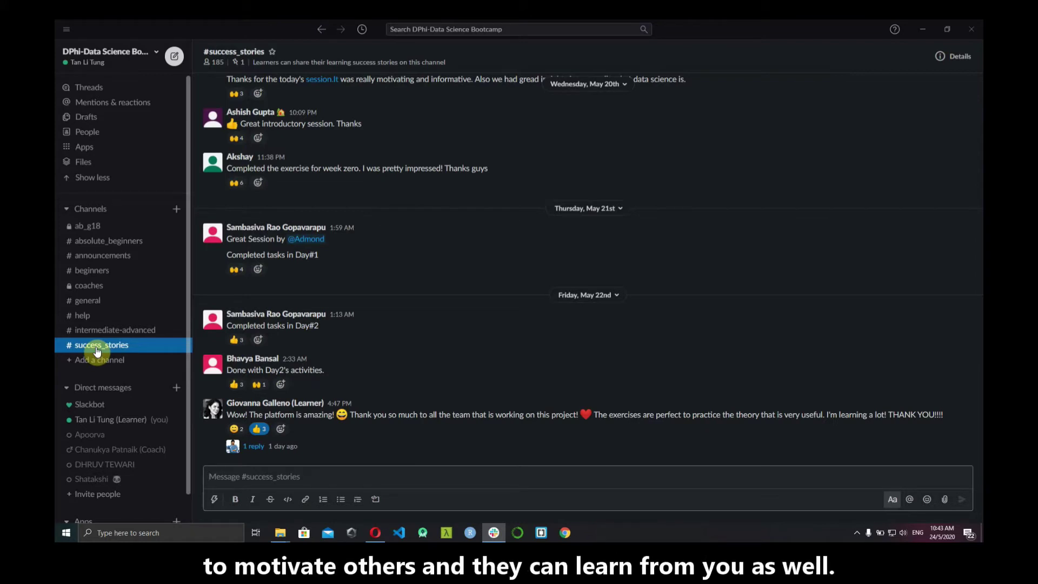
- Open the direct message space with yourself and write "This is a message." as a draft
click(110, 423)
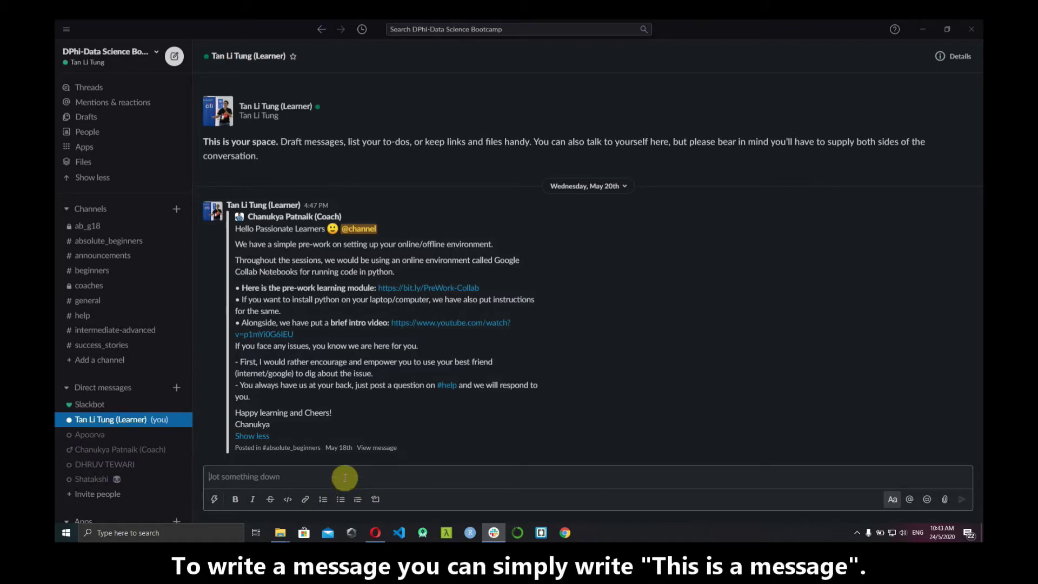
text(This is a me)
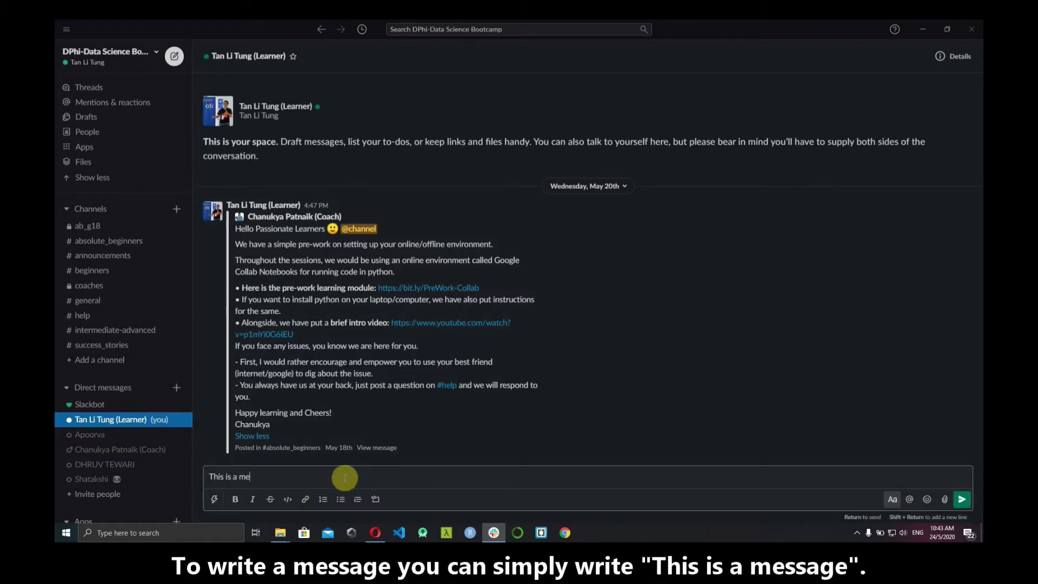
text(ssage.)
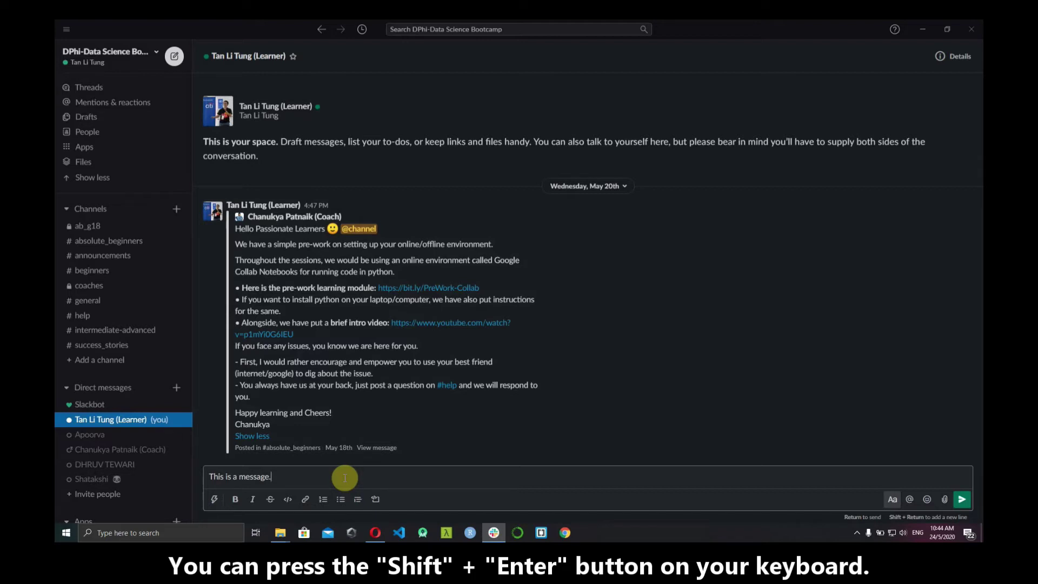
- Add a second line reading "How to use print() function?" to the draft, with print() formatted as inline code
key(shift+Return)
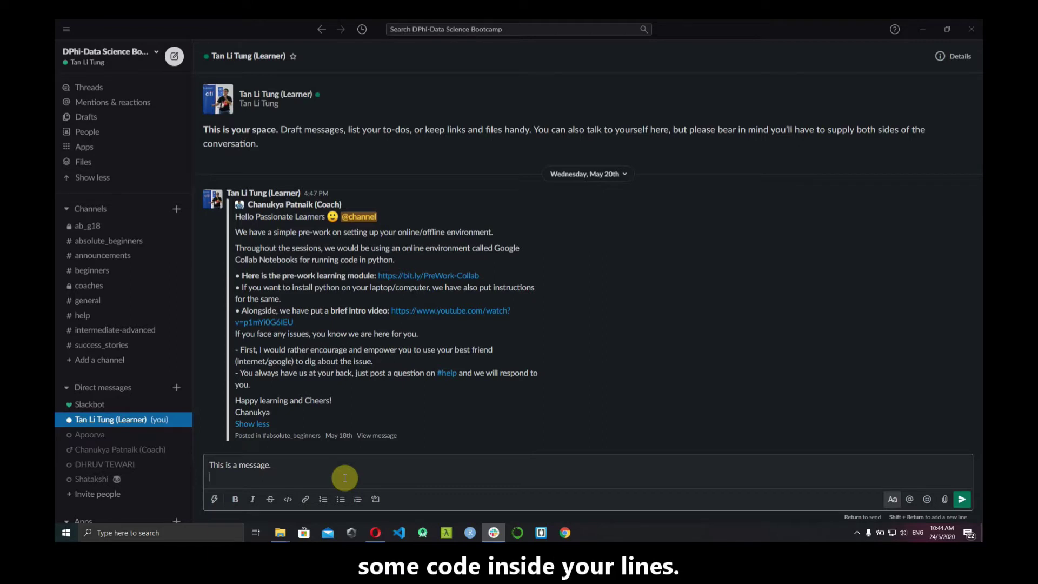
text(TH)
key(BackSpace)
key(BackSpace)
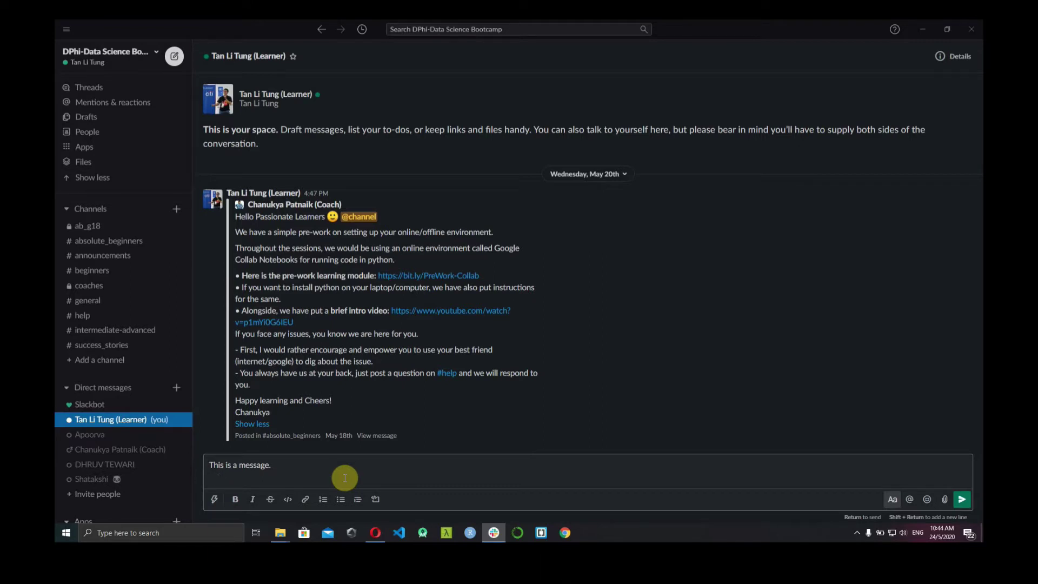
text(How to use)
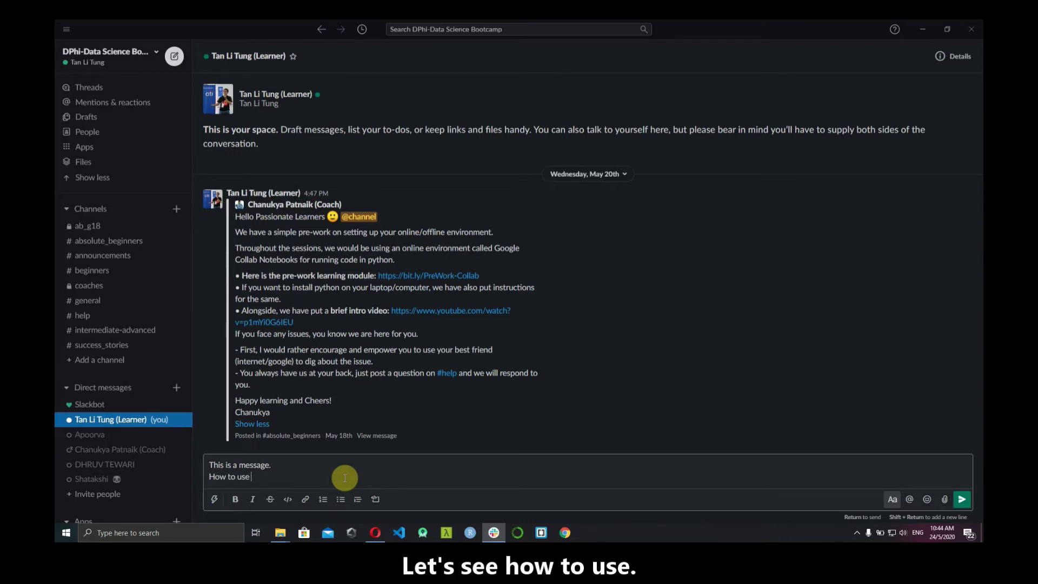
click(287, 503)
text(print())
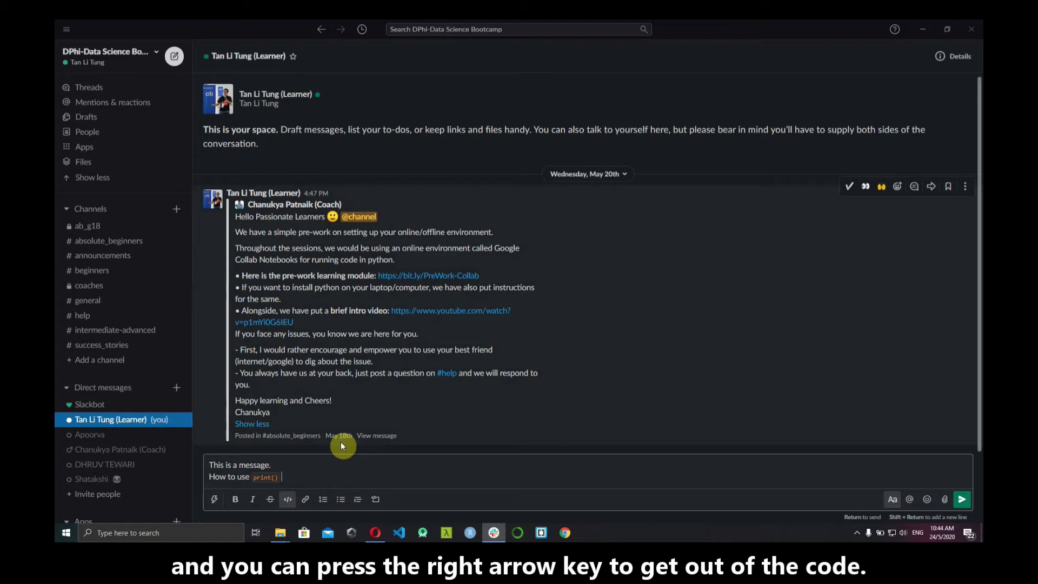
key(Right)
text(function?)
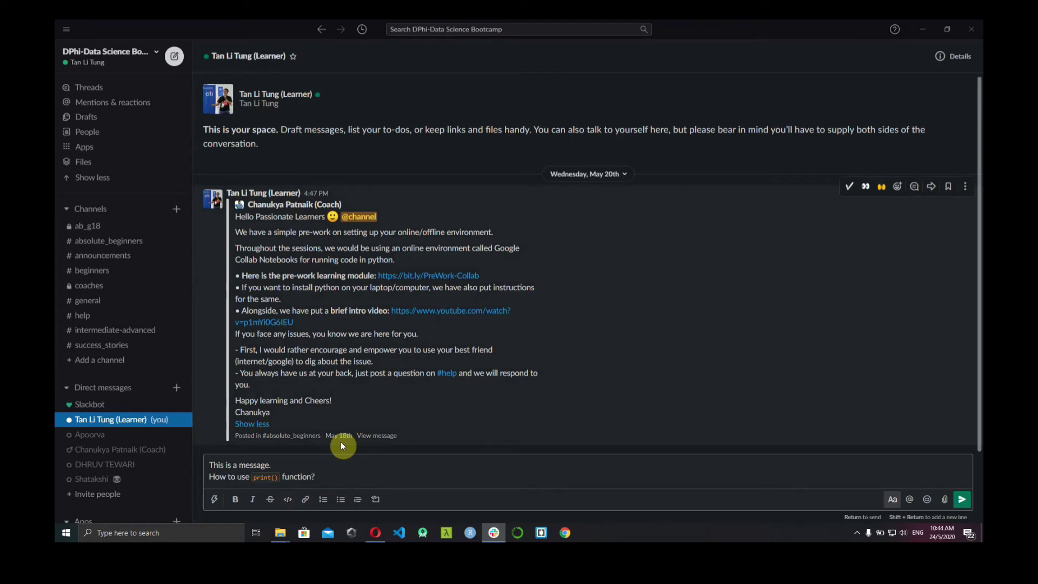
- Insert a code block below the question containing the two lines "x = 2" and "print(x)"
key(shift+Return)
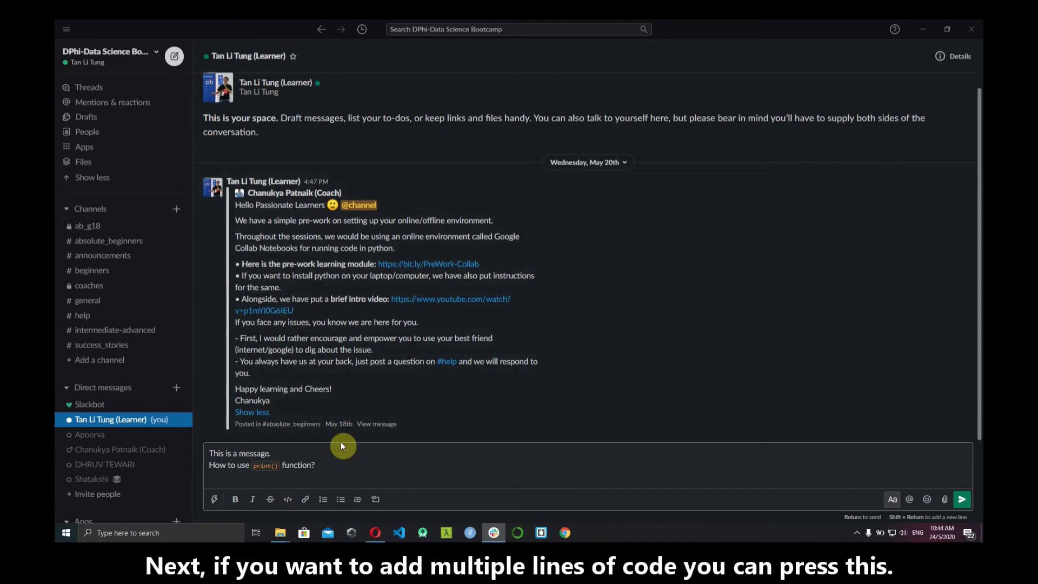
click(379, 500)
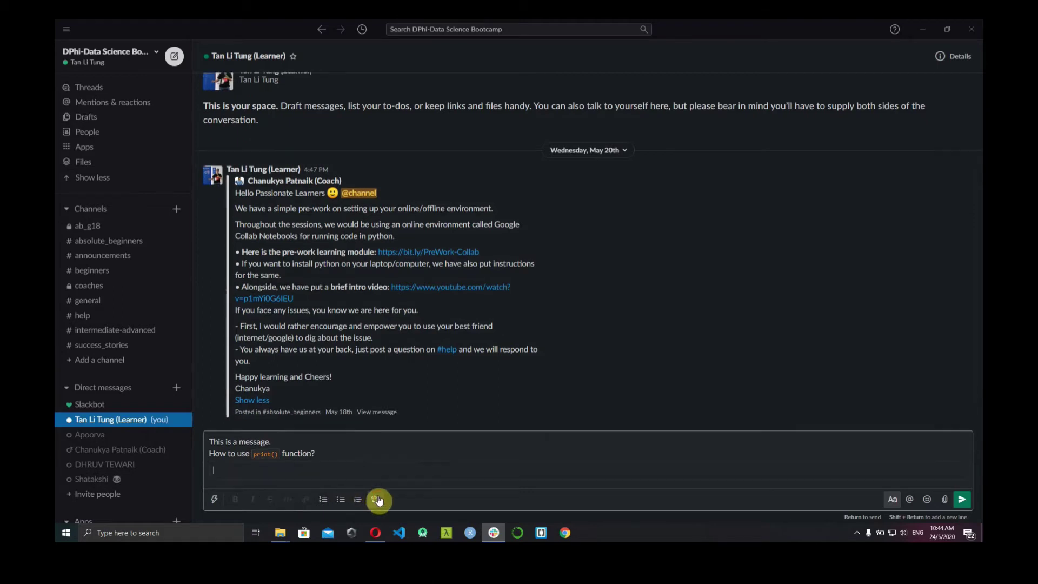
text(x =)
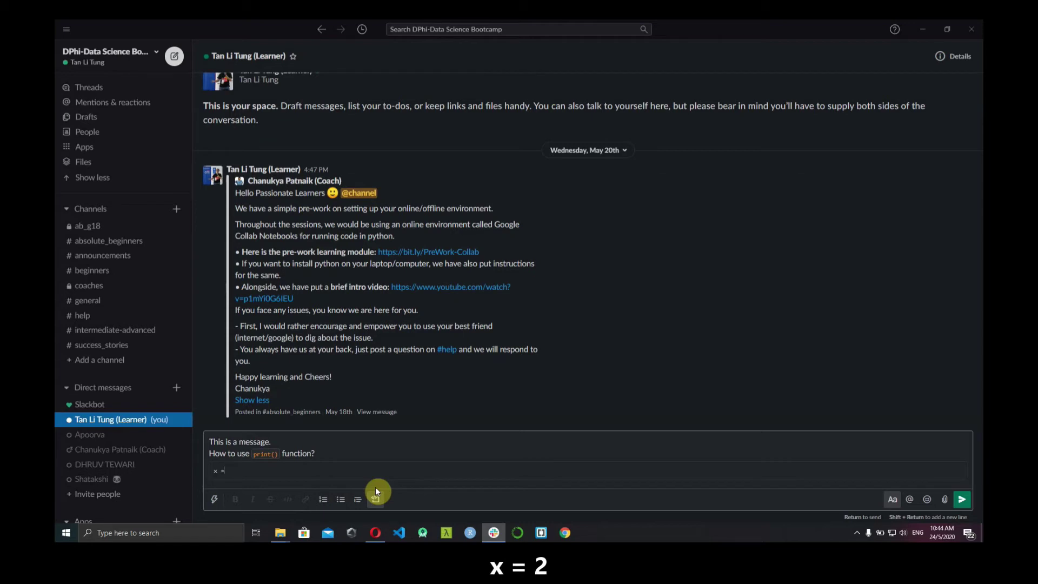
text( 2)
key(shift+Return)
text(prin)
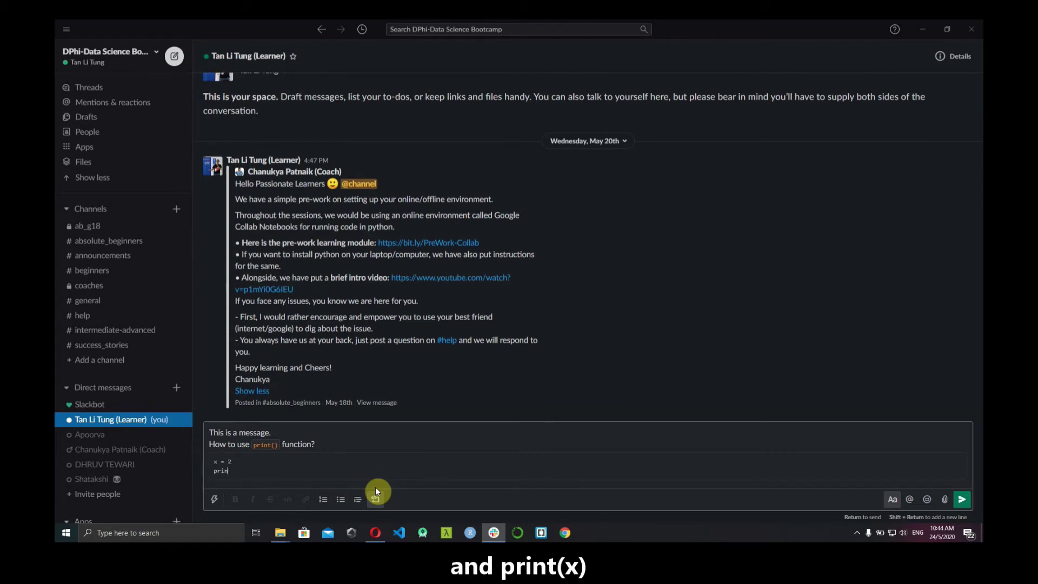
text(t(x))
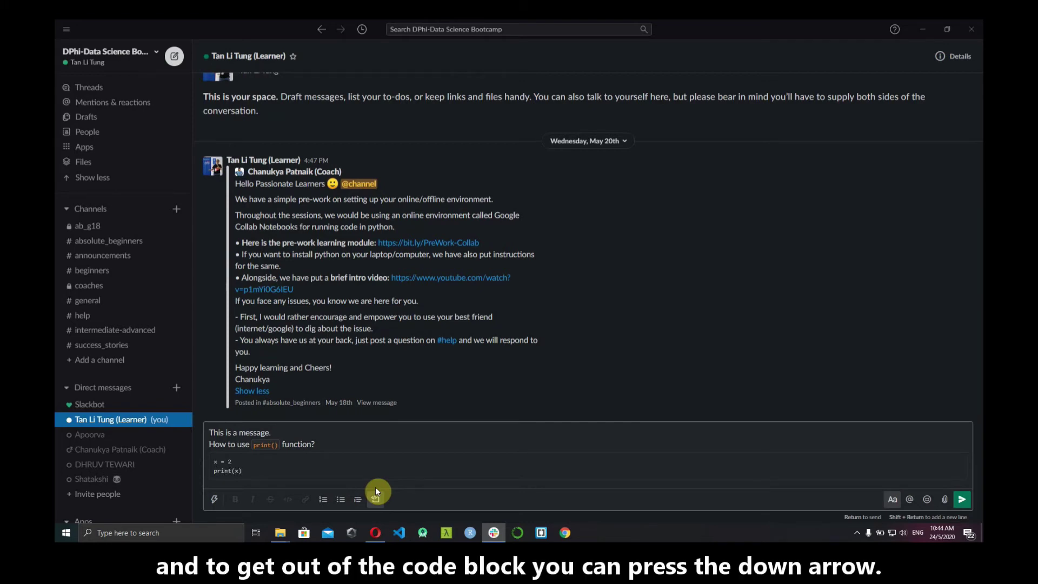
- Add the plain text "Now you are out of the code block." below the code block and send the message
key(Down)
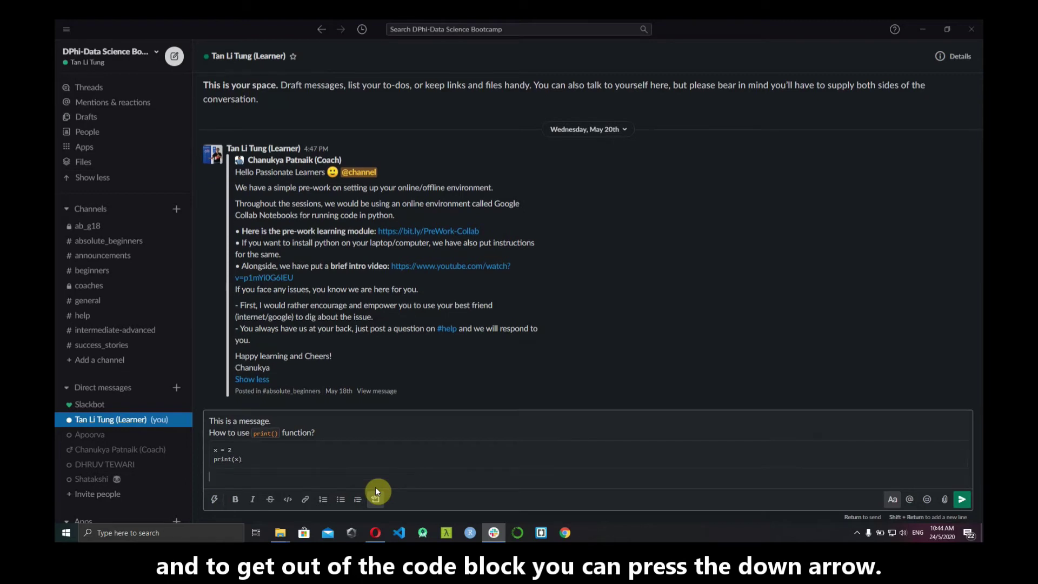
text(N)
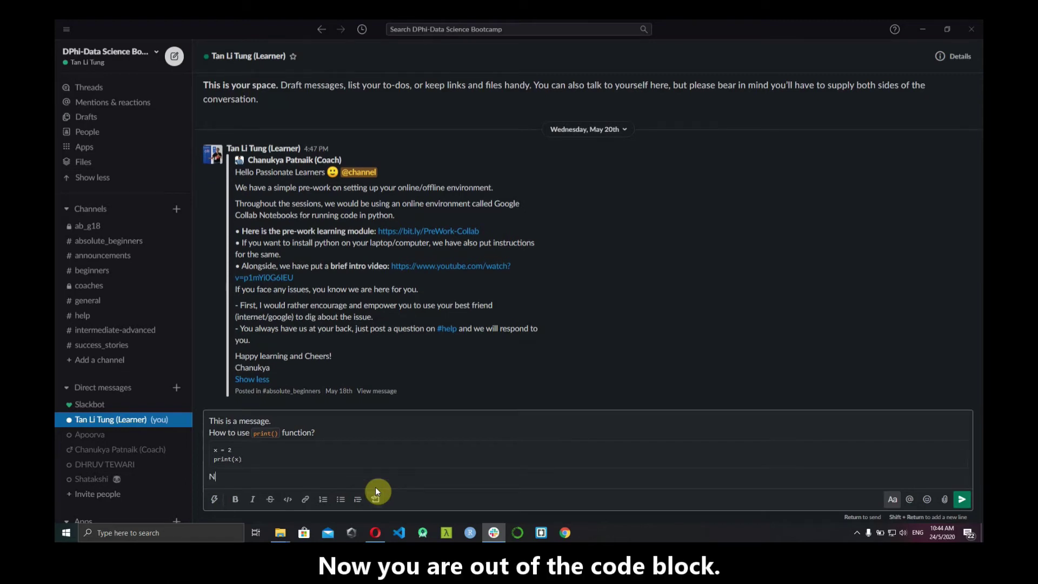
text(ow you are out of the code block.)
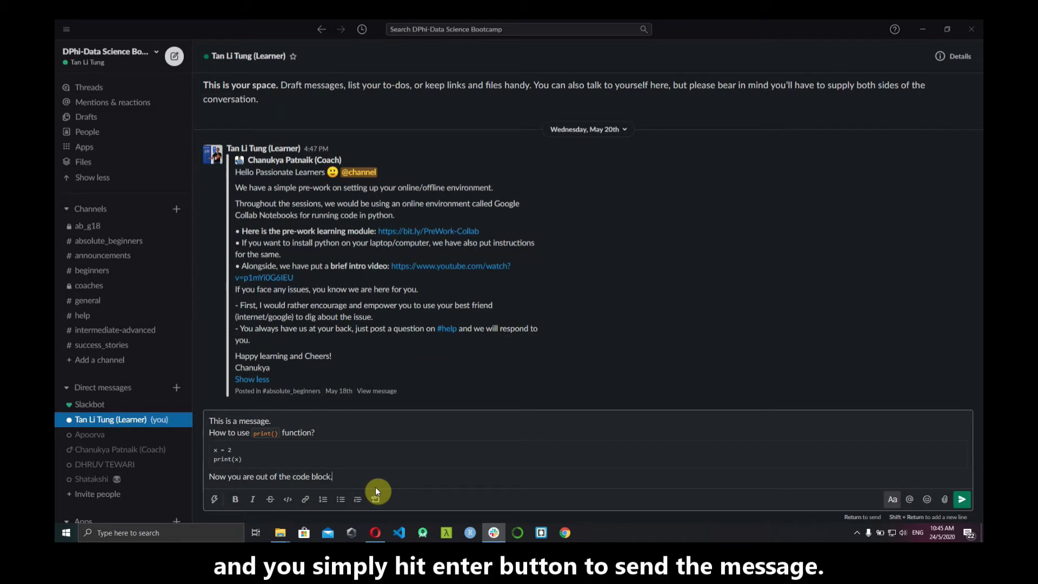
key(Return)
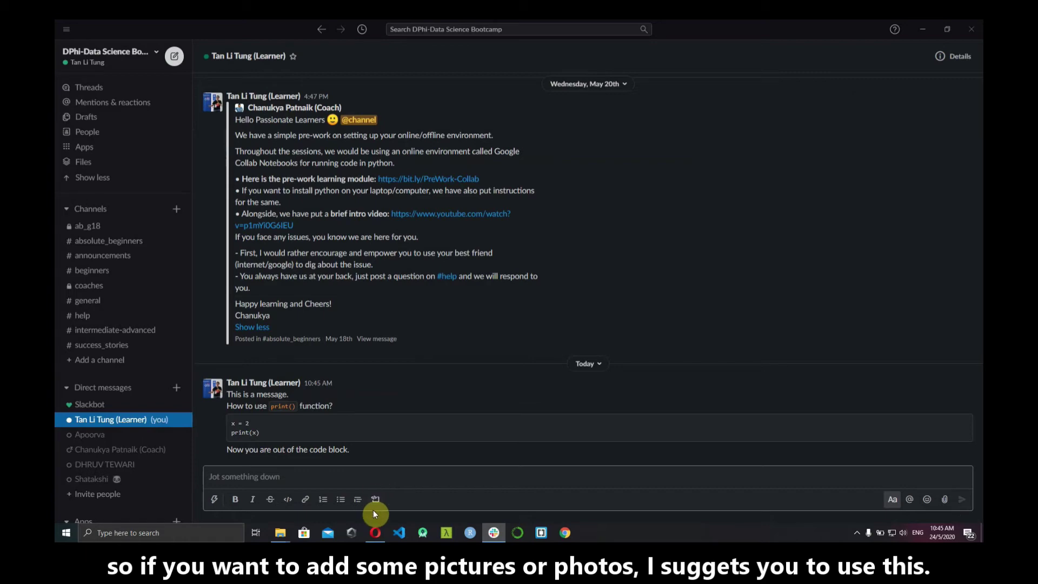
- Switch to the Opera browser, search Google for "lightshot" and open the Lightshot download page
click(376, 528)
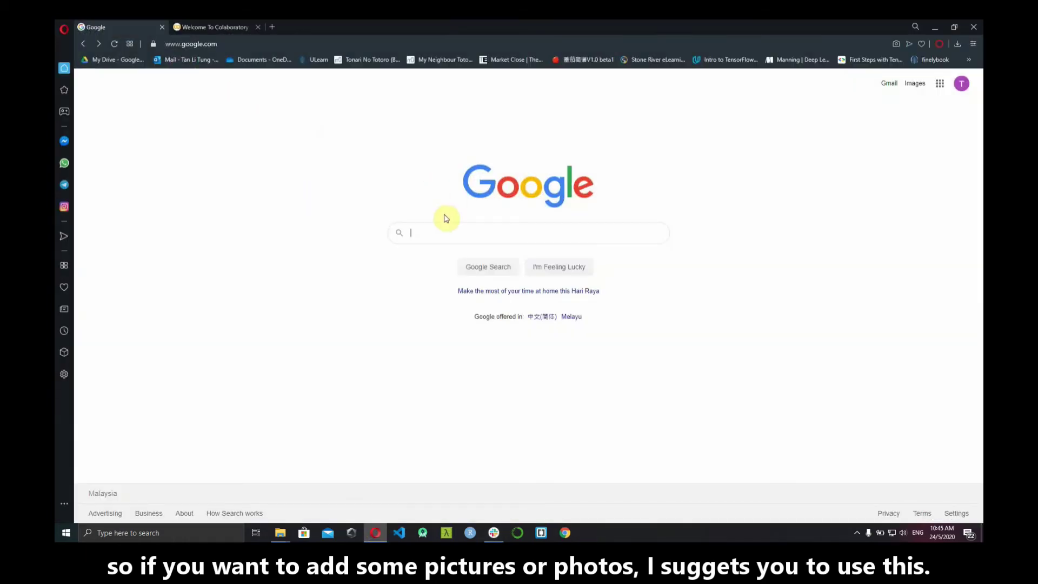
click(456, 231)
text(lightshot)
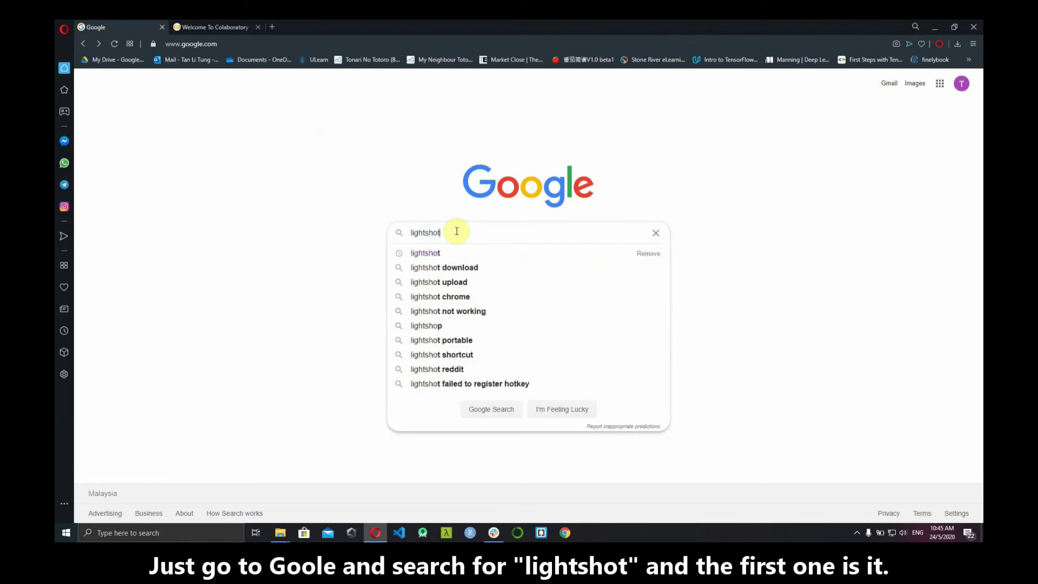
key(Return)
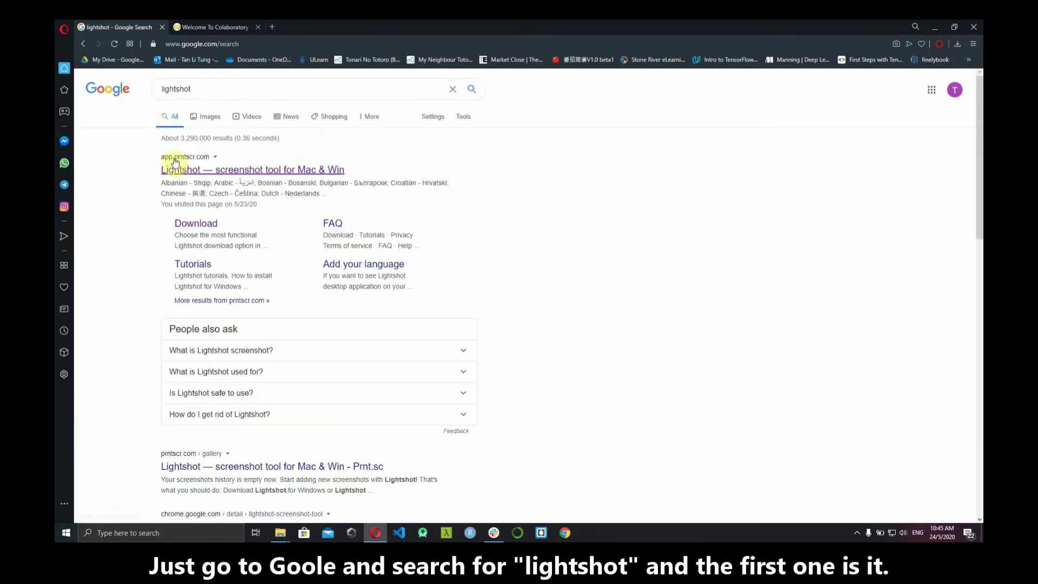
click(201, 226)
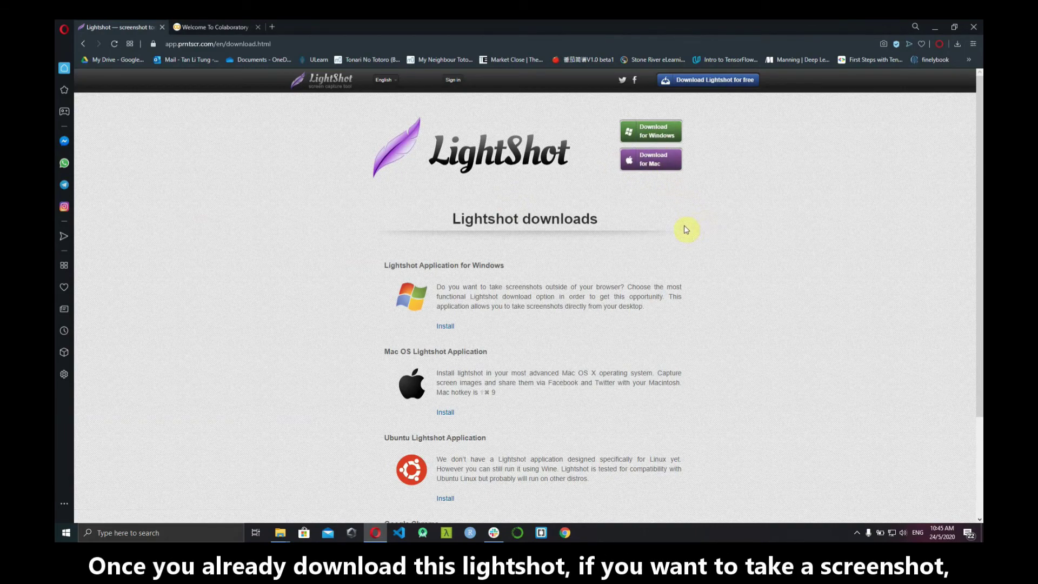
- Upload a Lightshot capture, about 786 × 308 pixels, of the page's logo, download buttons and "Lightshot downloads" heading, and copy its link
key(ctrl+Tab)
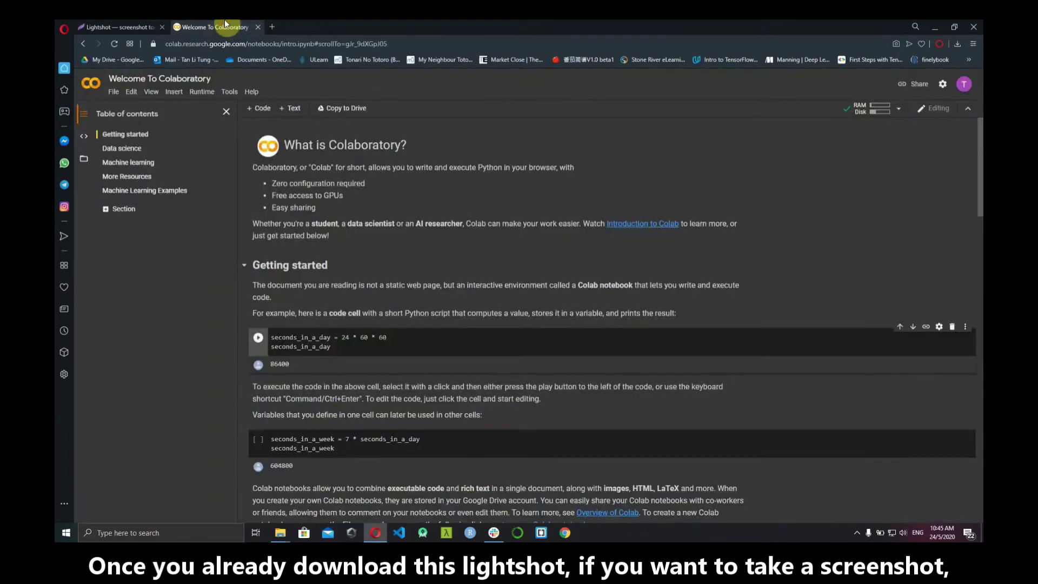
key(ctrl+Tab)
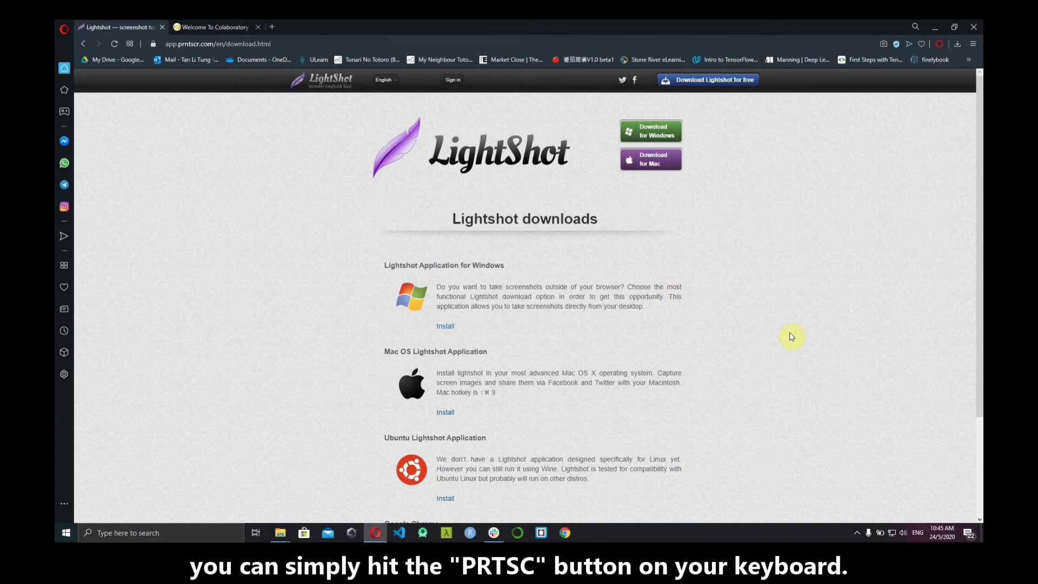
key(Print)
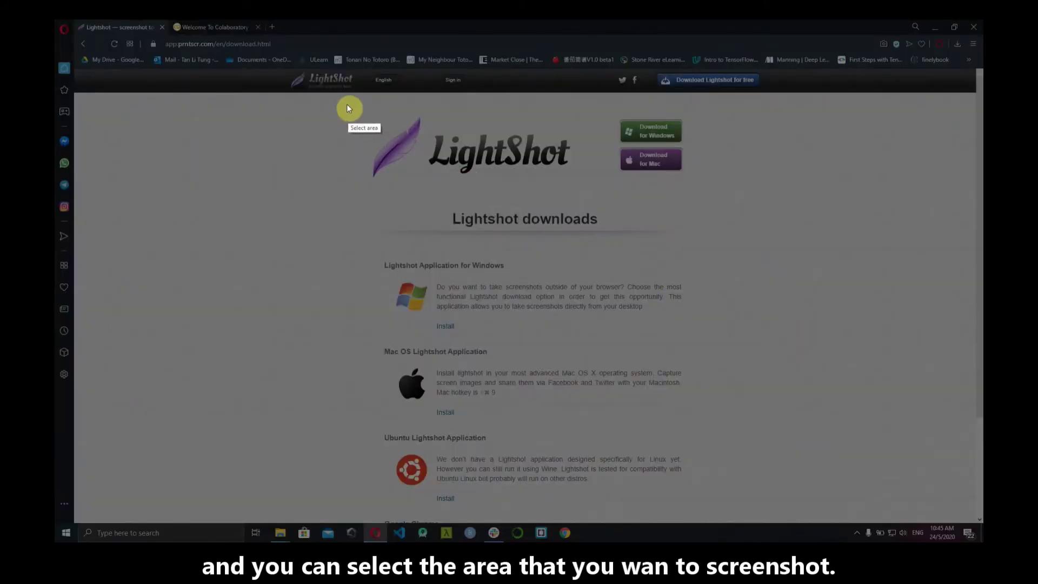
drag(347, 100, 726, 249)
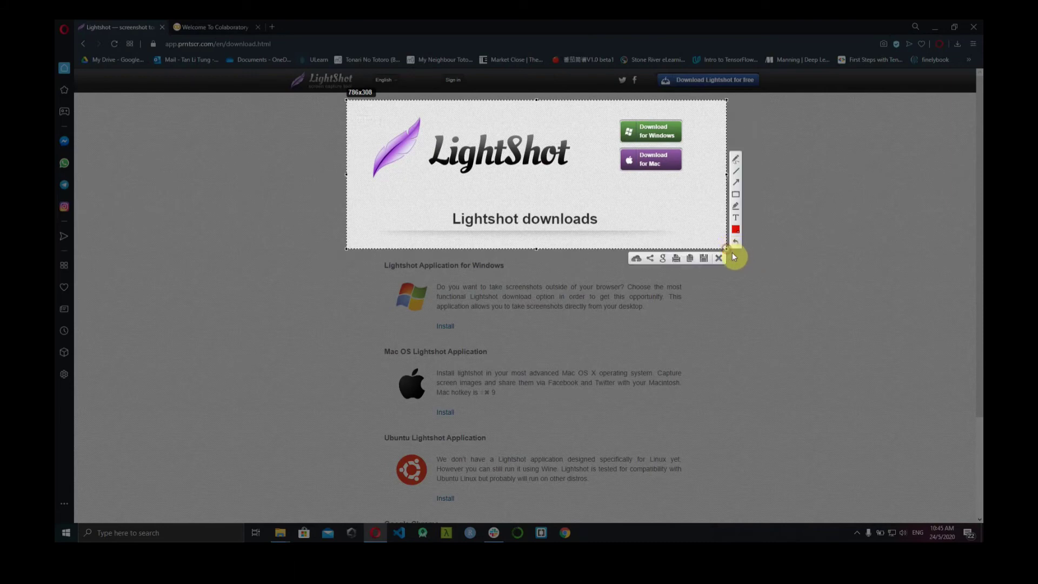
click(636, 260)
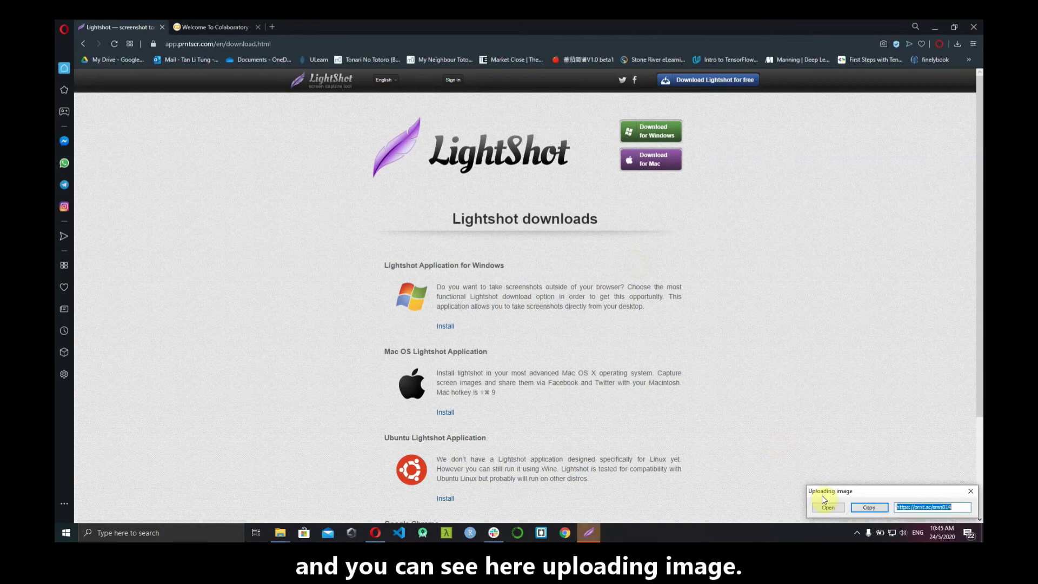
click(870, 508)
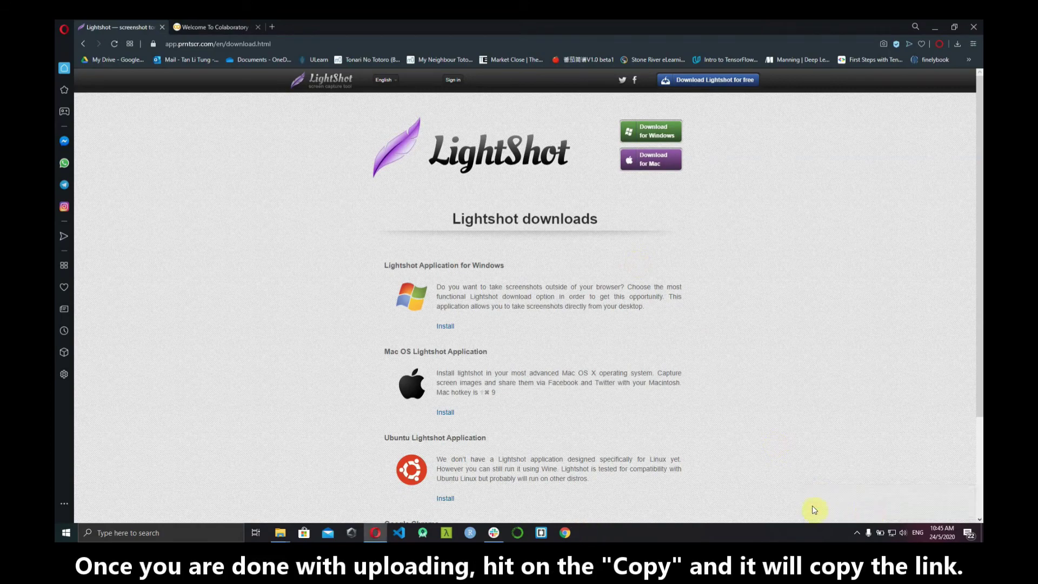
- Switch to Slack and send the copied screenshot link as a message in the self direct-message conversation
click(495, 533)
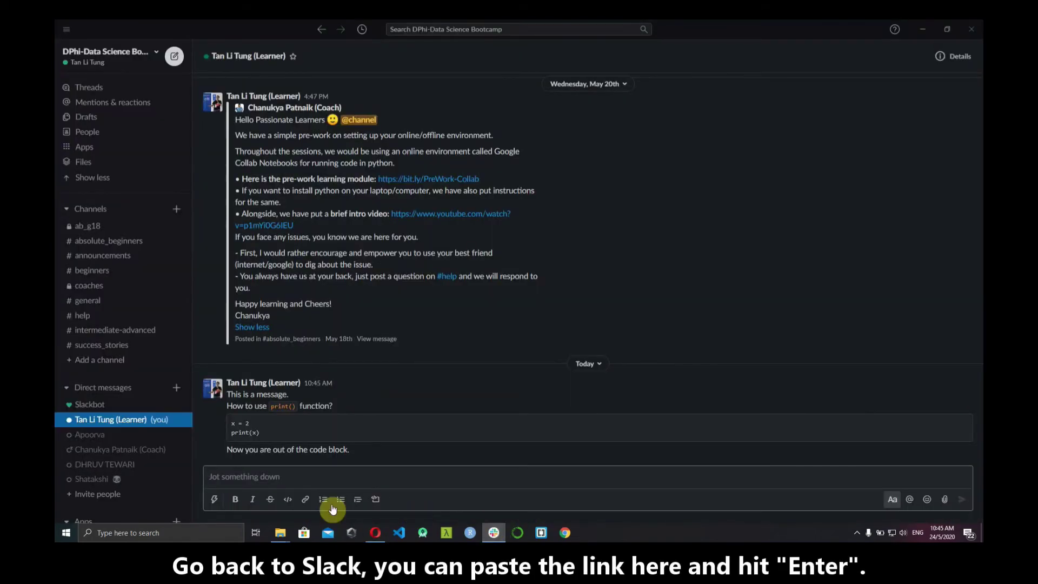
key(ctrl+v)
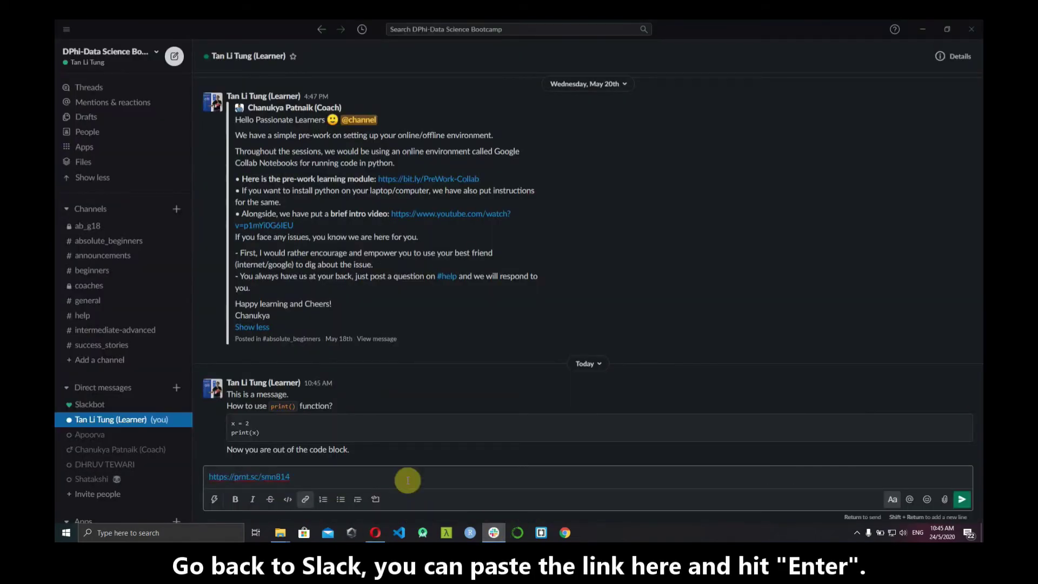
key(Return)
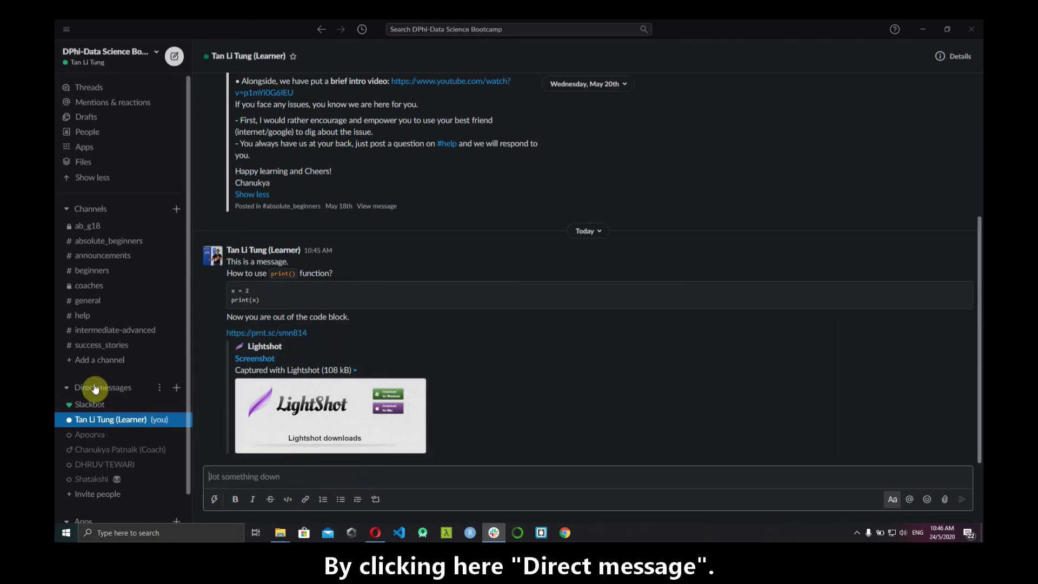
- Search the direct-message recipients for "coach" and open a conversation with the second coach in the results
click(178, 389)
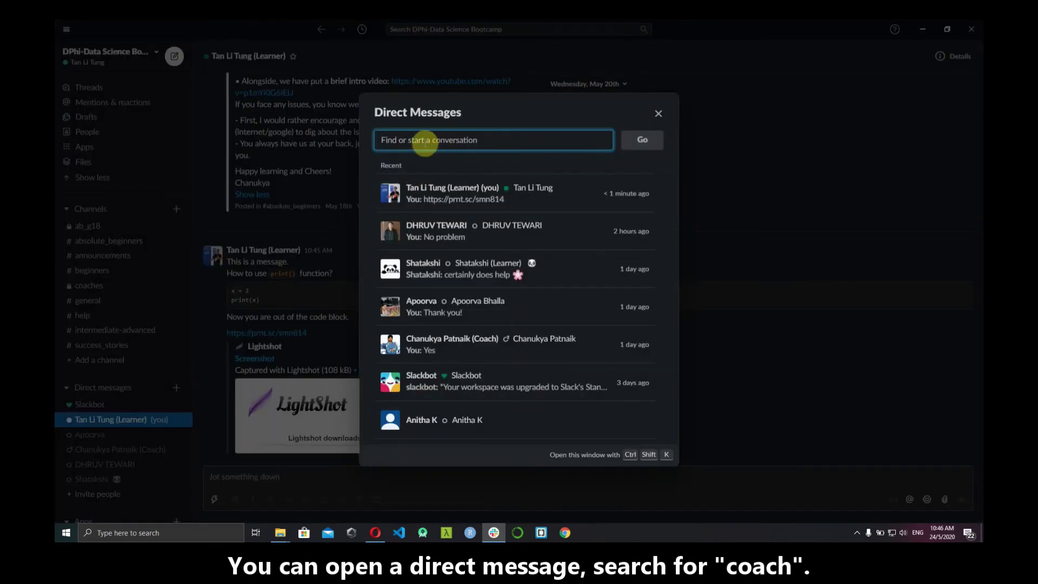
text(coach)
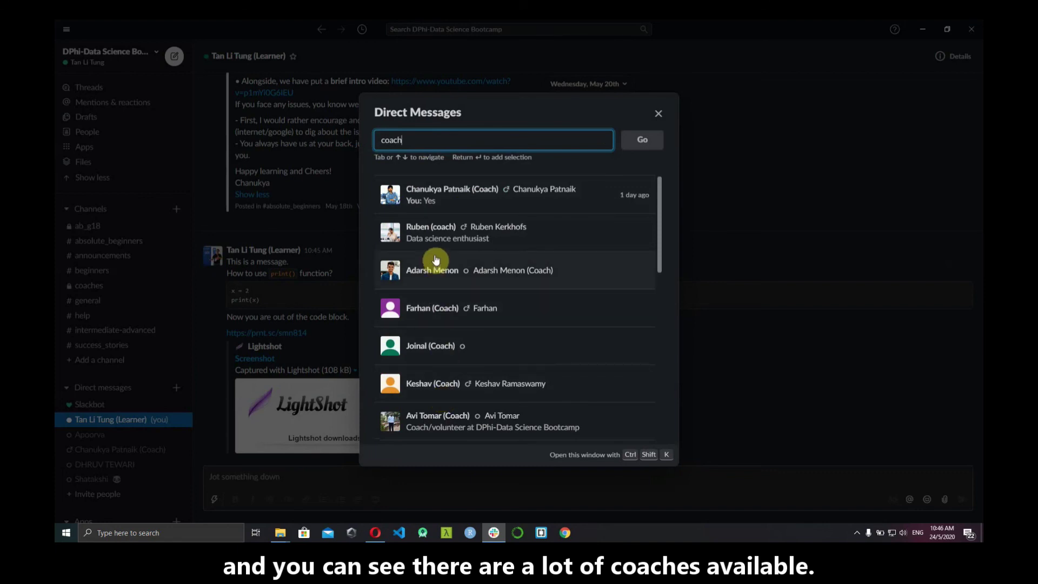
click(436, 233)
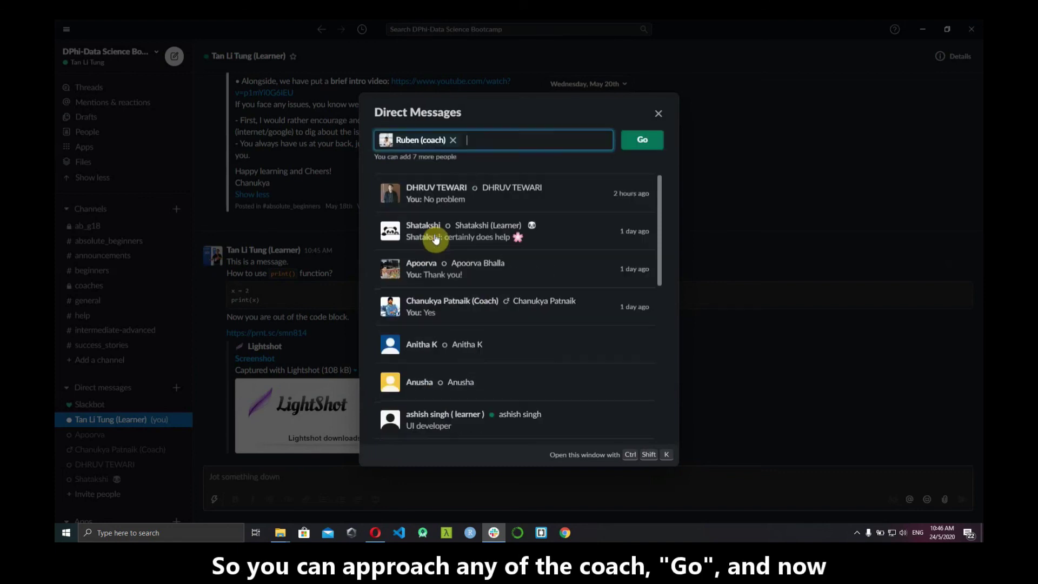
click(637, 141)
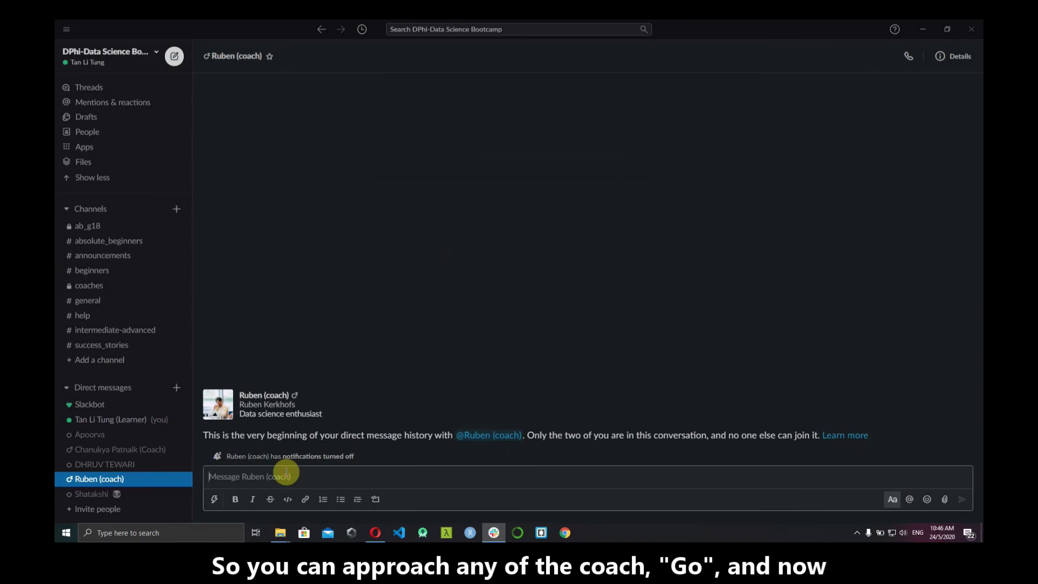
text(Hi,)
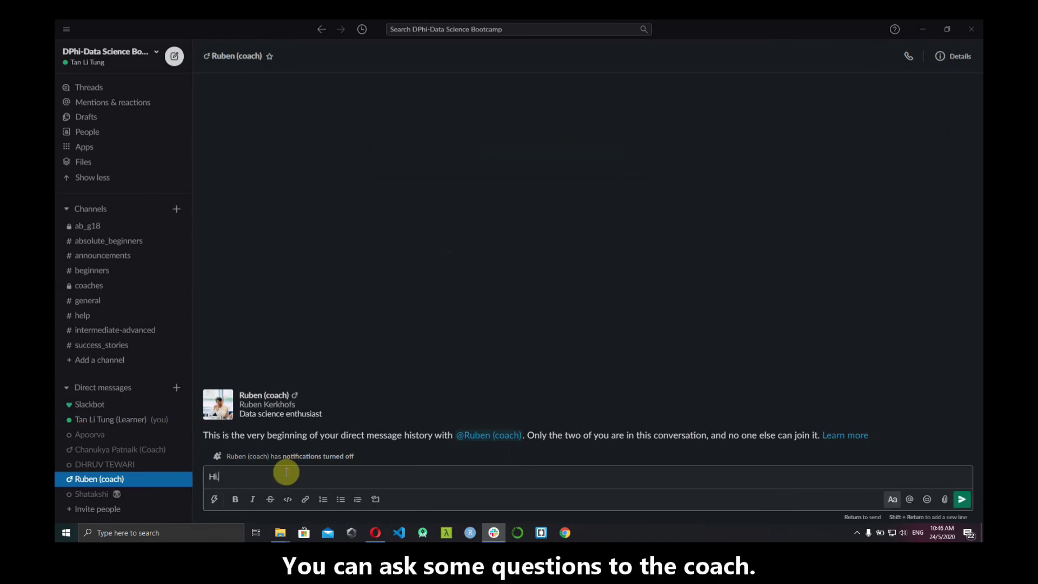
key(BackSpace)
key(BackSpace)
key(BackSpace)
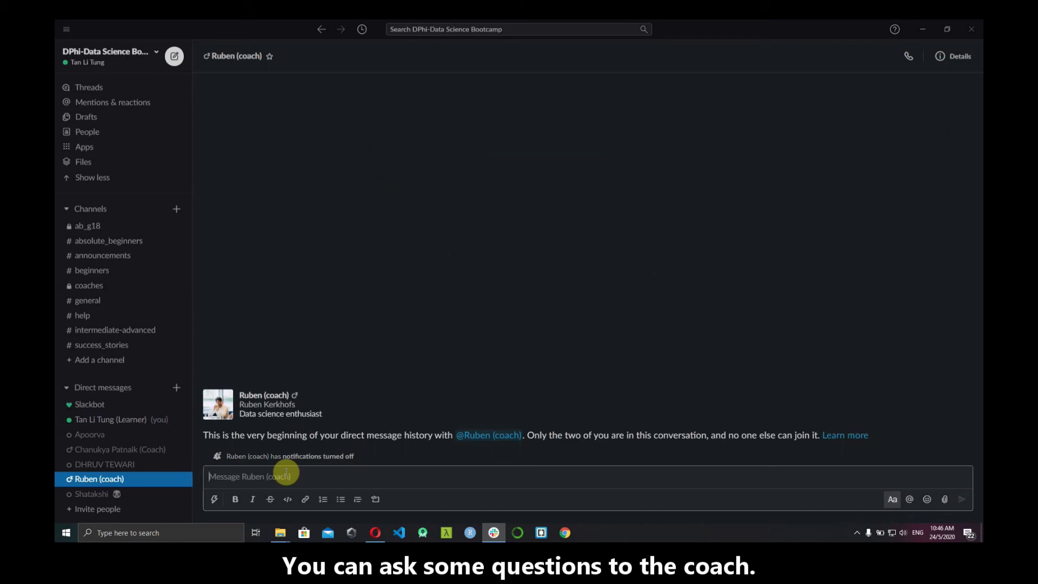